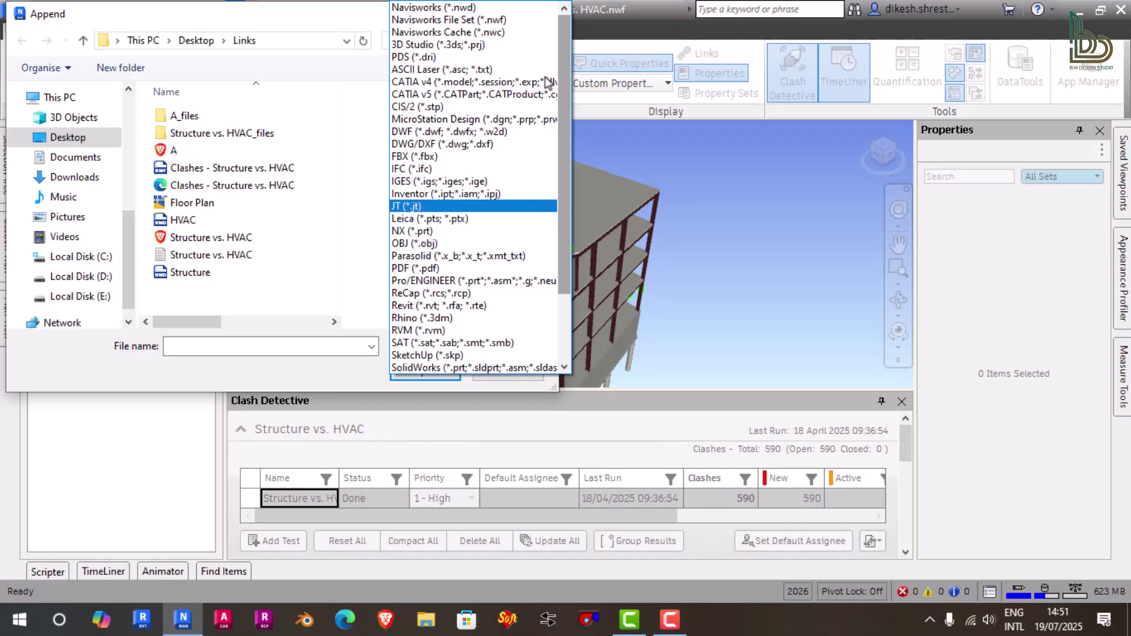
Step through the supported file formats, then dismiss the Append dialog for a blank Untitled project.
key("Up")
key("Up")
key("Up")
key("Up")
key("Up")
key("Up")
key("Up")
key("Up")
key("Up")
key("Up")
key("Up")
key("Up")
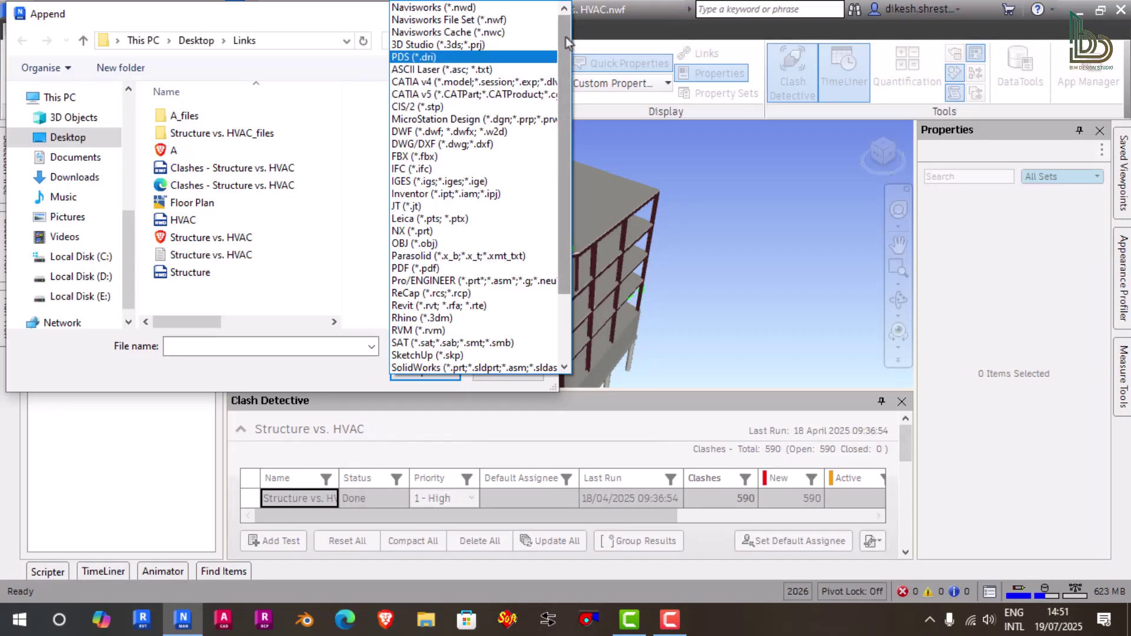
left_click_drag(565, 36, 564, 123)
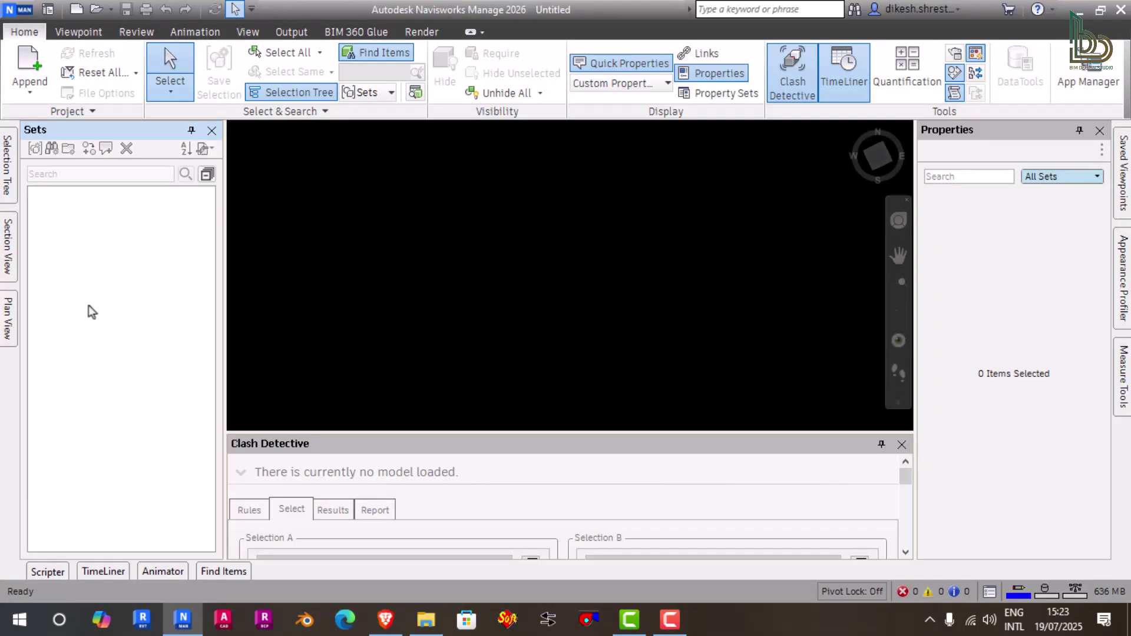
Append the Structure and HVAC model files together and view them from an isometric ViewCube corner.
left_click(34, 90)
left_click(42, 121)
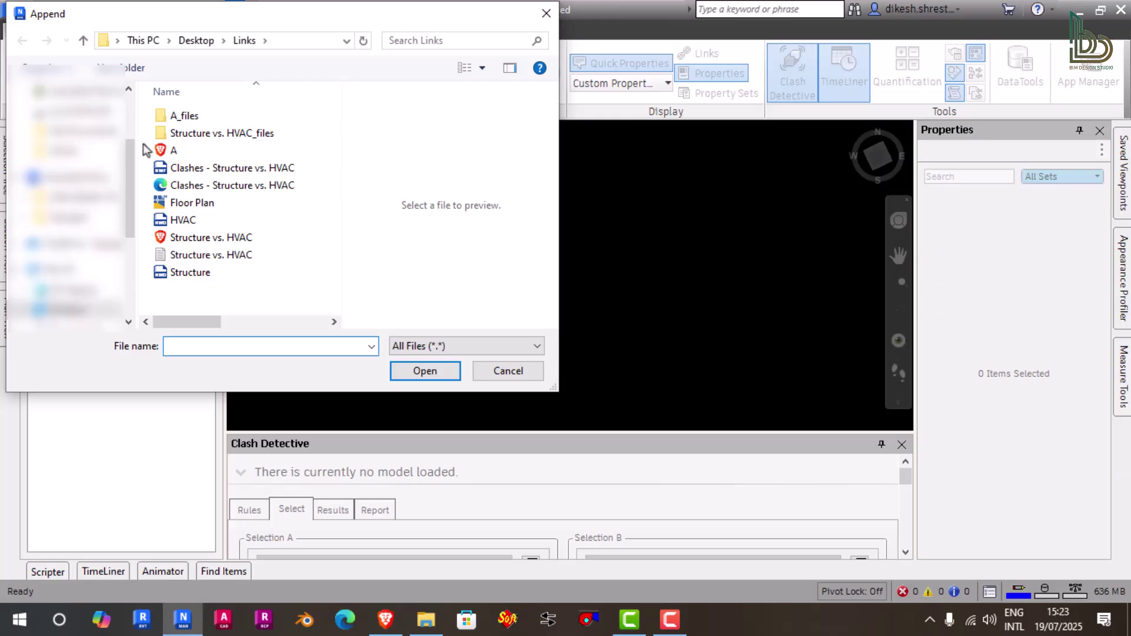
left_click(225, 272)
left_click(220, 220, "ctrl")
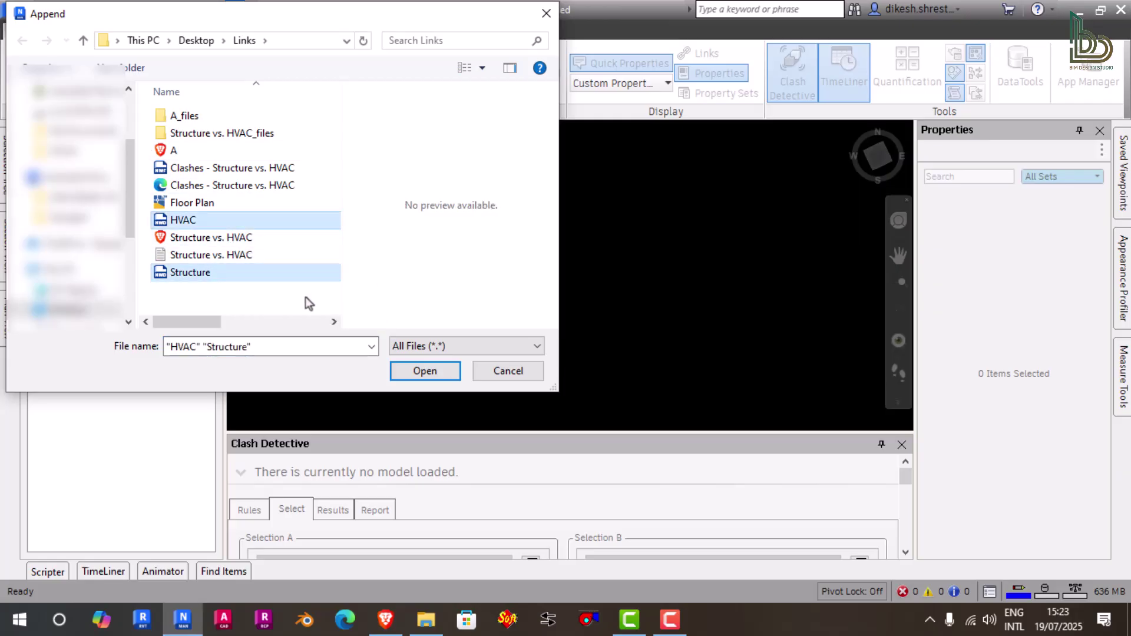
left_click(425, 372)
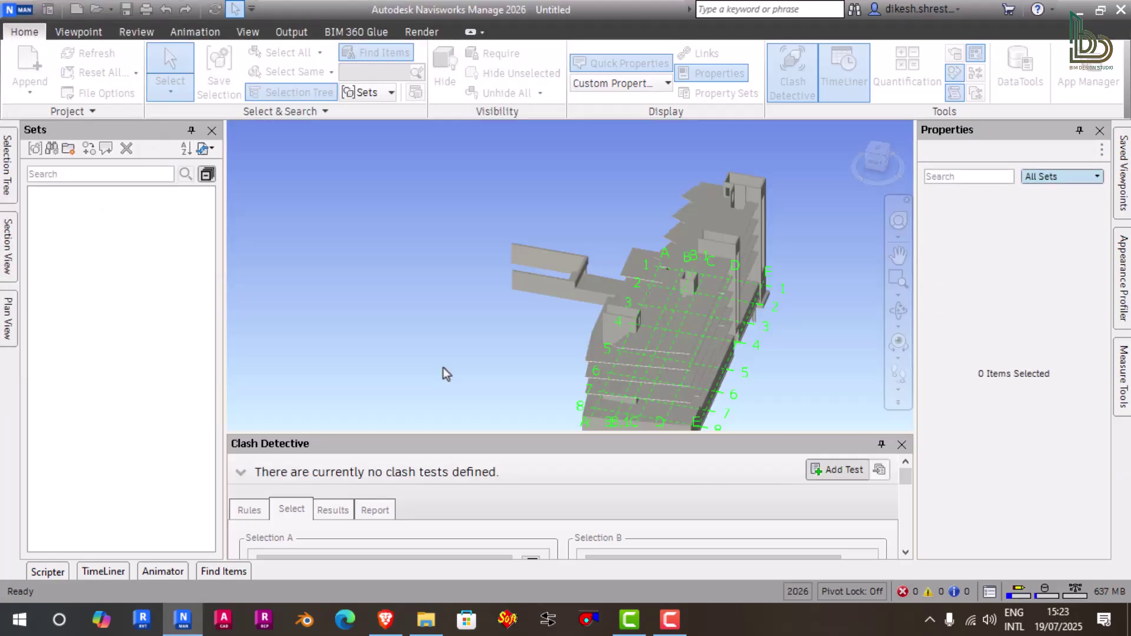
left_click(875, 155)
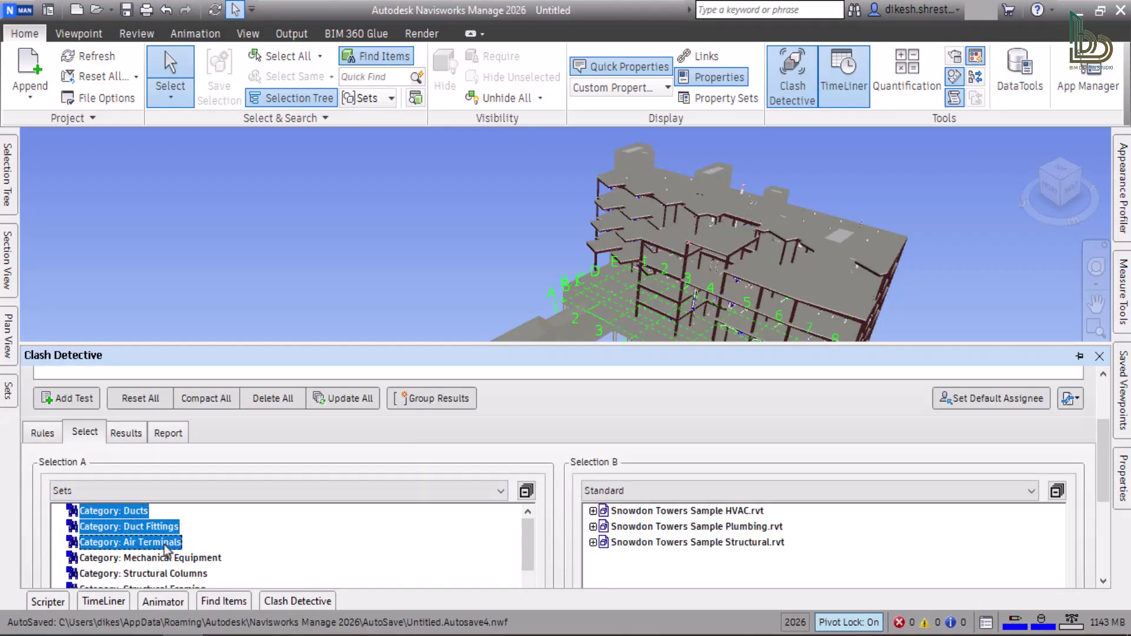
Run a clash test of the duct/HVAC sets against Structural Columns, Framing, Floors and Foundations.
left_click(150, 558, "shift")
left_click(690, 491)
left_click(675, 527)
left_click(682, 542)
left_click(683, 557, "shift")
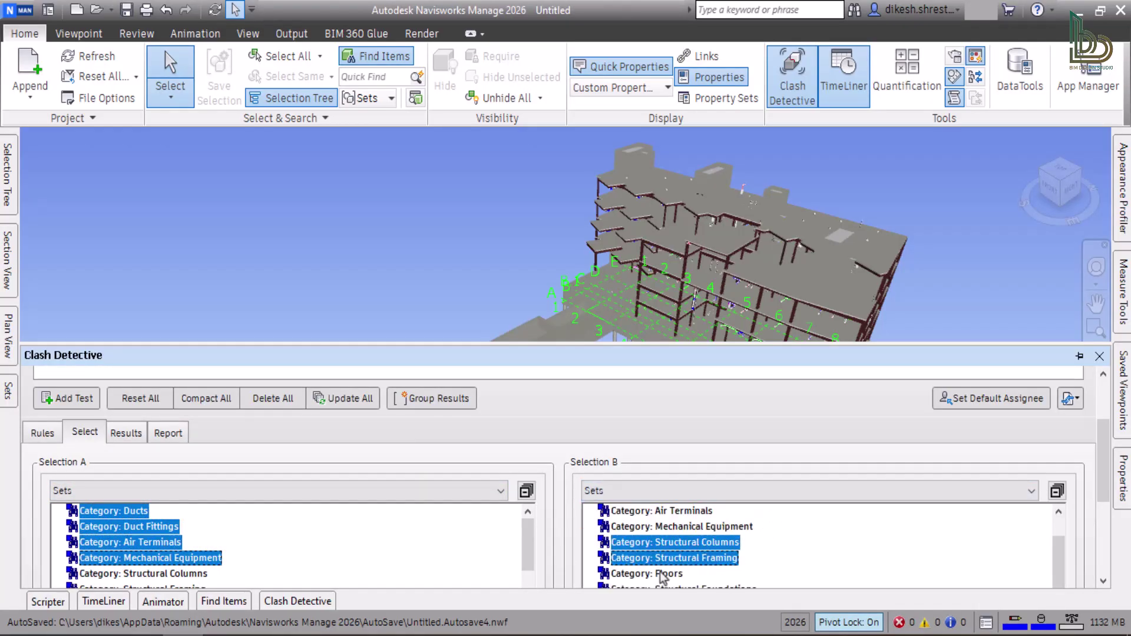
left_click(658, 574, "shift")
left_click(707, 588, "shift")
scroll(569, 481, "down", 3)
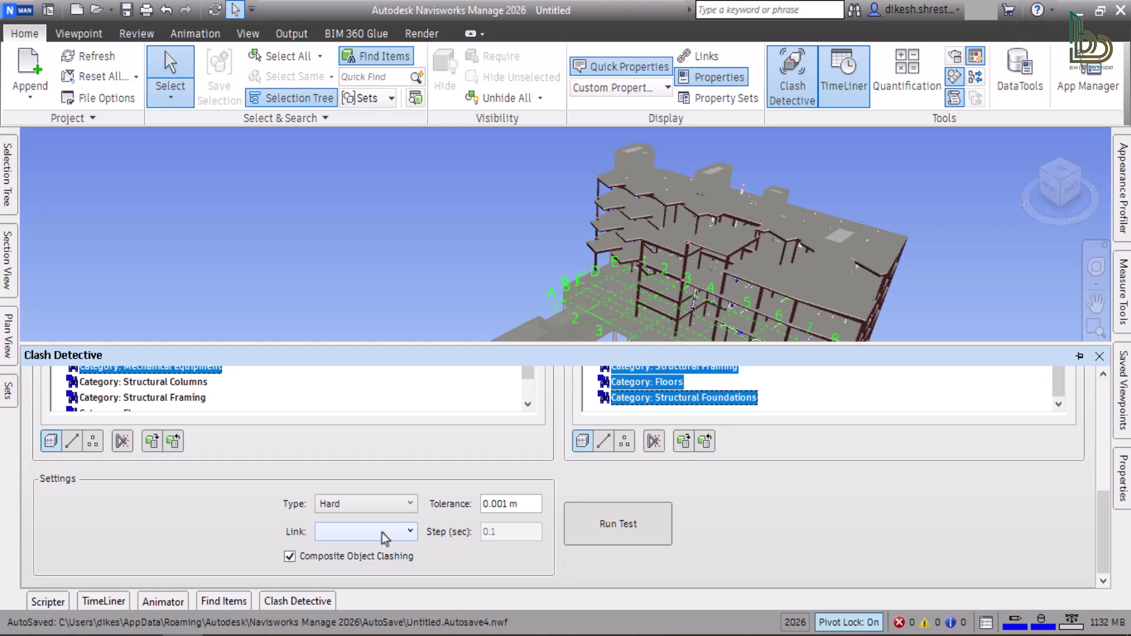
left_click(592, 537)
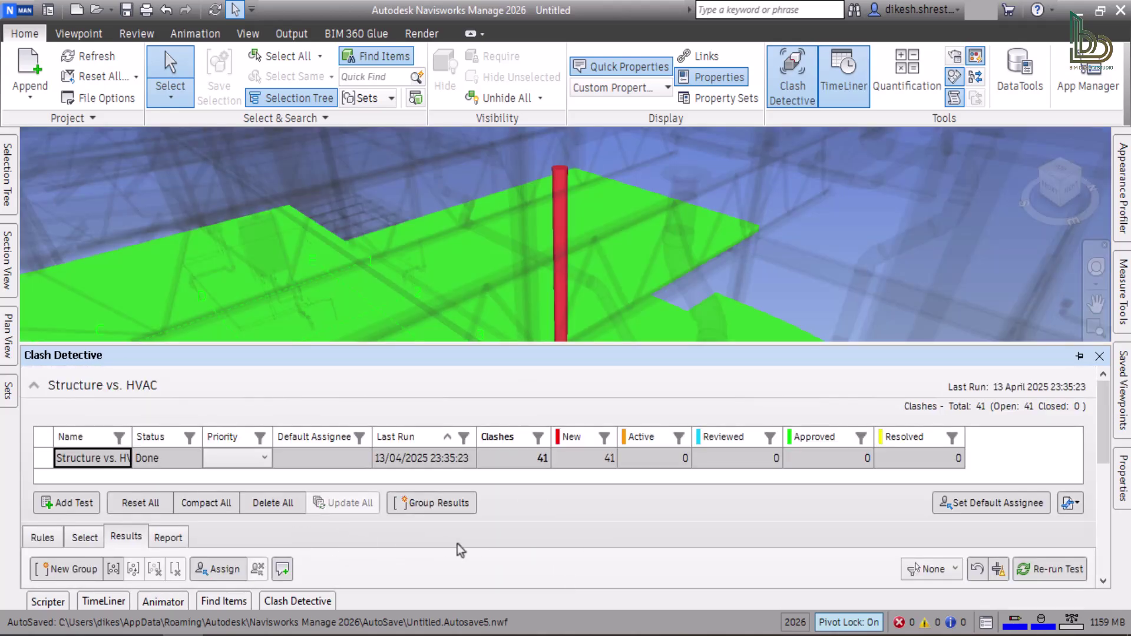
Enlarge the results area and step through the clashes, starting with Clash1 and Clash2.
scroll(1106, 460, "down", 3)
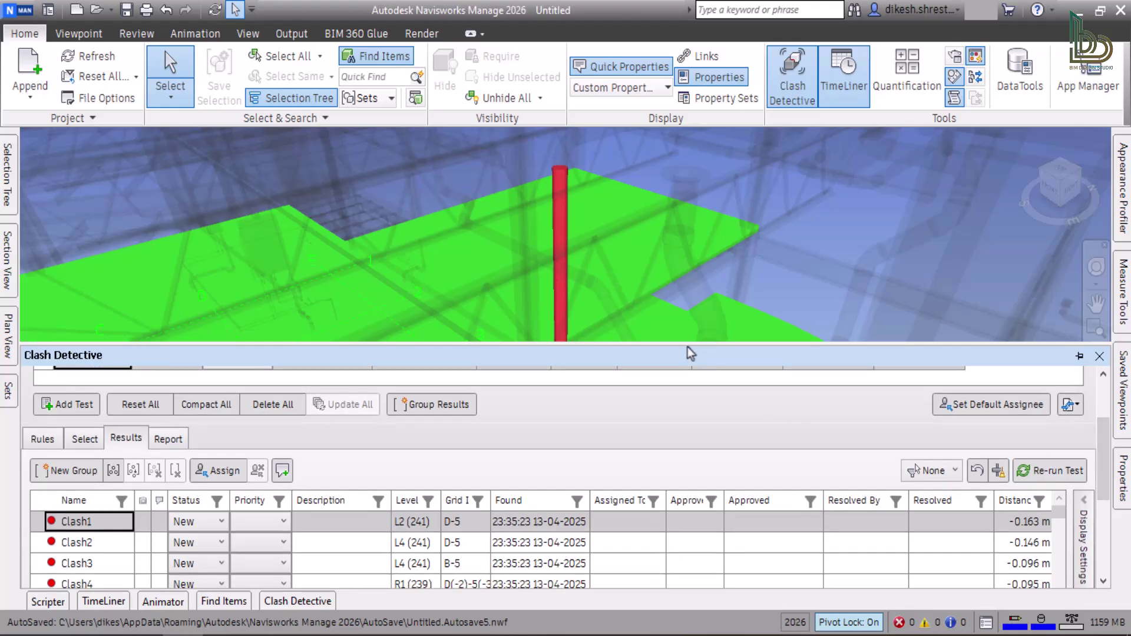
left_click_drag(684, 342, 687, 300)
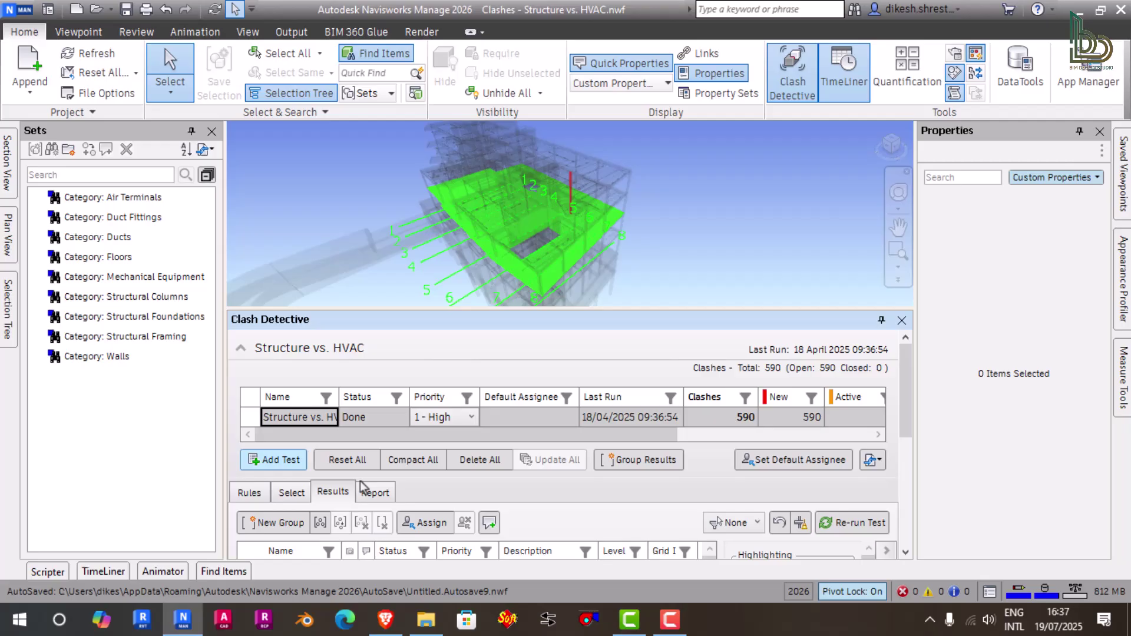
scroll(911, 391, "down", 5)
left_click(292, 382)
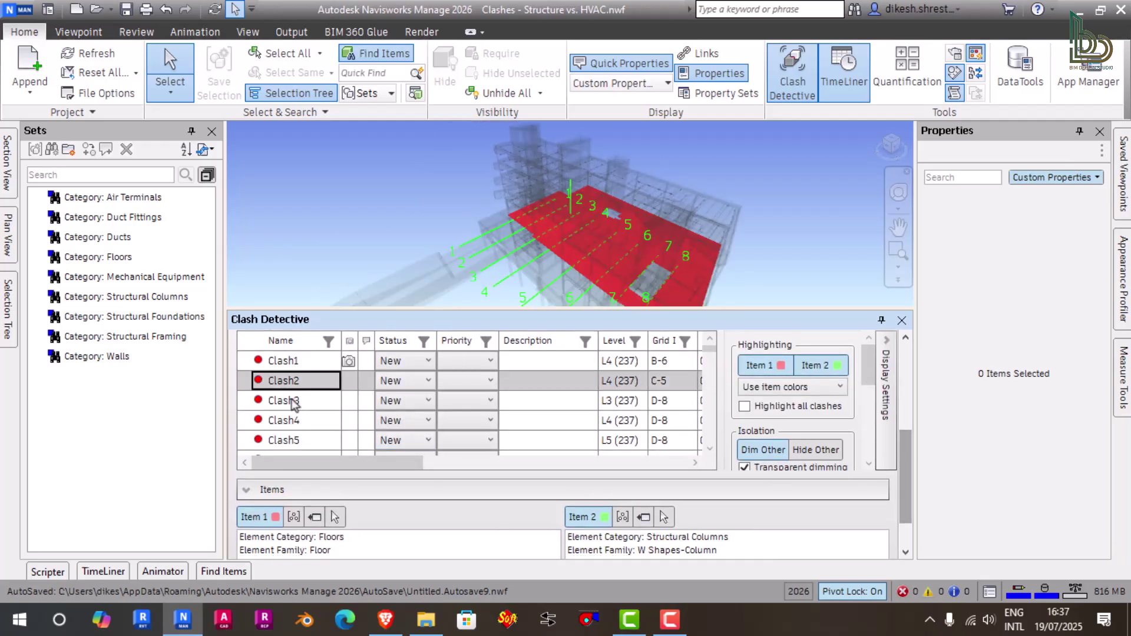
left_click(301, 364)
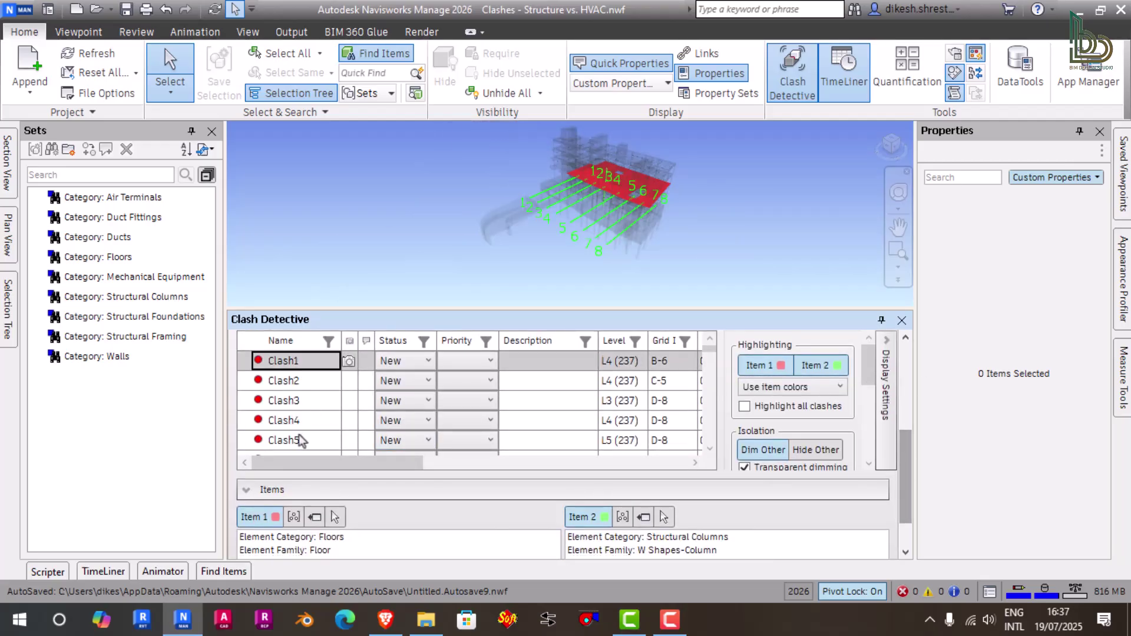
key("Down")
key("Down")
key("Down")
key("Down")
key("Down")
key("Down")
key("Down")
key("Down")
key("Down")
key("Down")
key("Down")
key("Down")
key("Down")
key("Down")
key("Down")
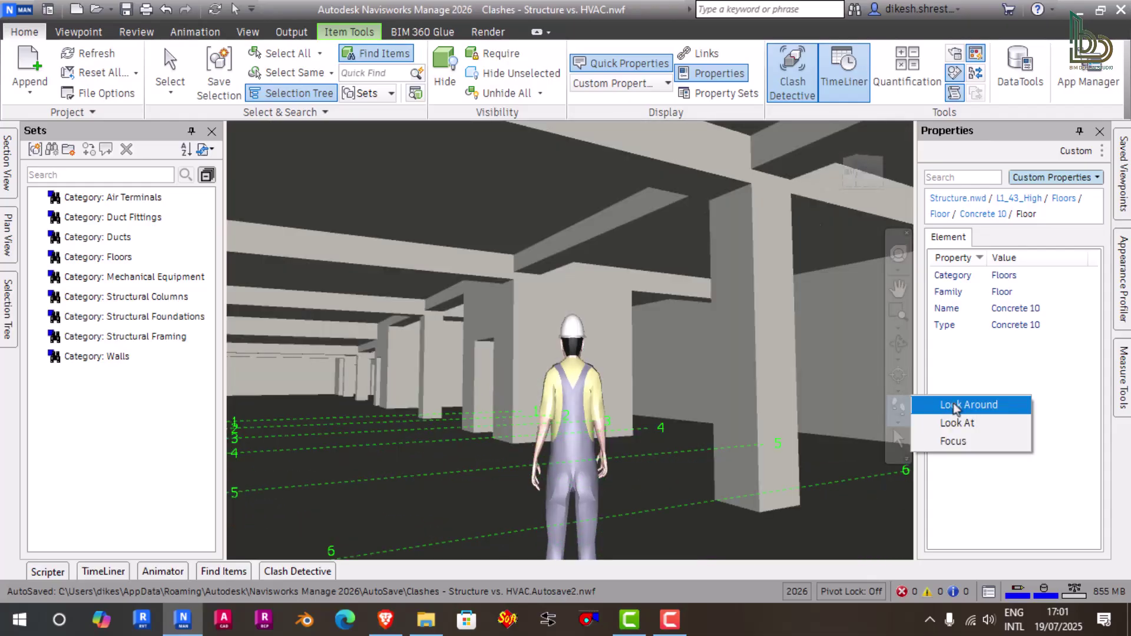
Look around the floor interior, then fly forward through the building while turning.
left_click(956, 405)
left_click_drag(648, 354, 251, 357)
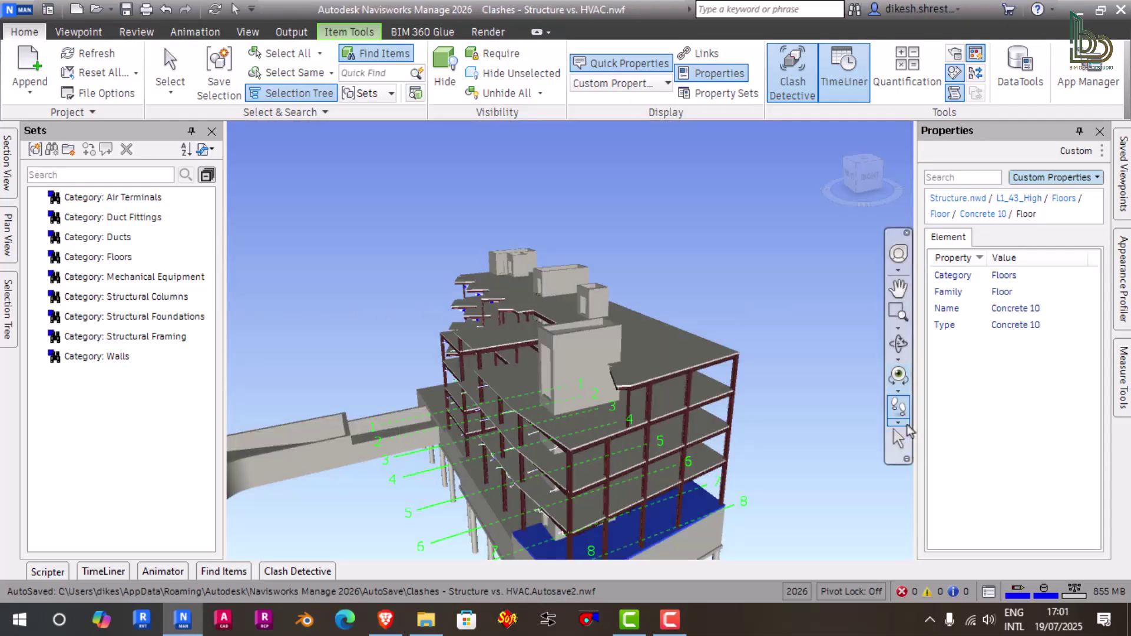
left_click(898, 422)
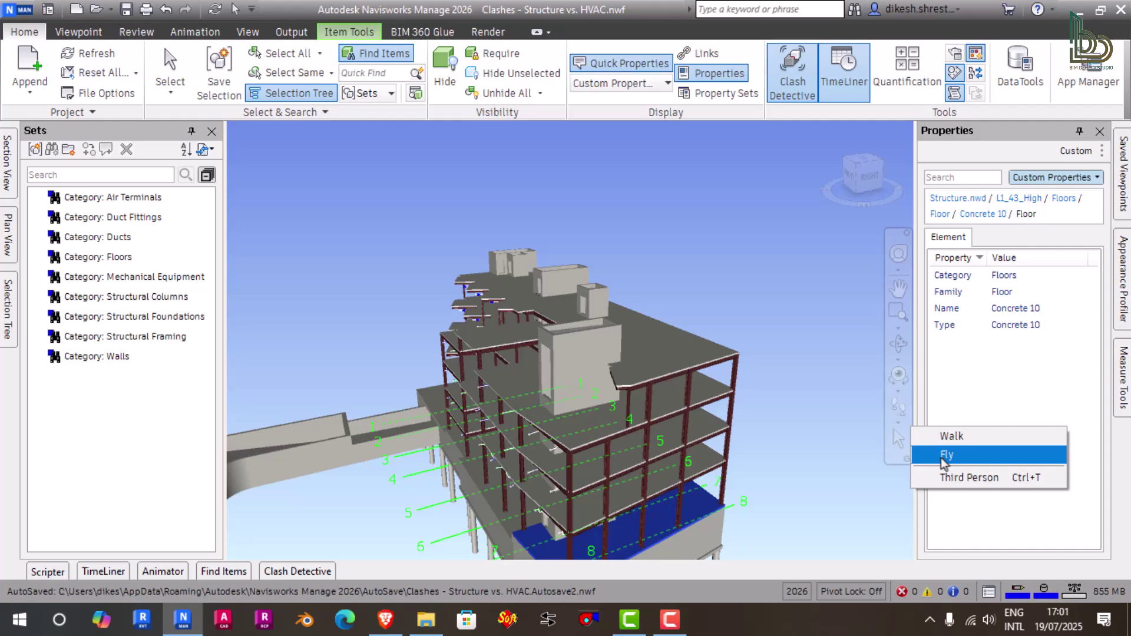
left_click(945, 455)
left_click_drag(538, 385, 518, 436)
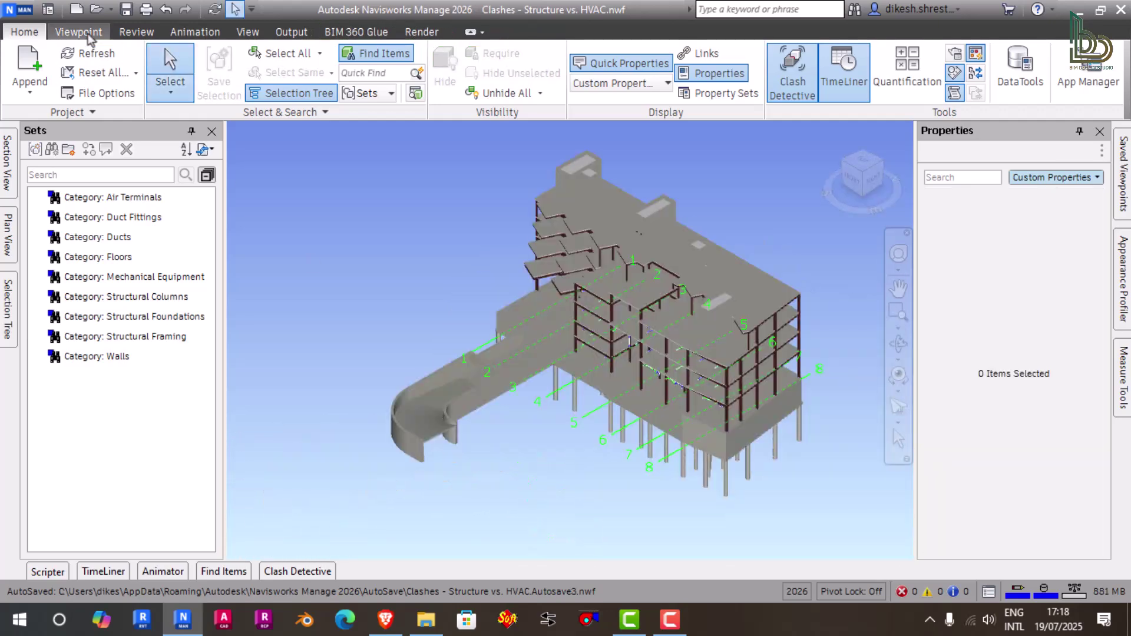
Enable sectioning, slide the section plane through the building, and switch to rotating it.
left_click(78, 32)
left_click(925, 89)
left_click(257, 68)
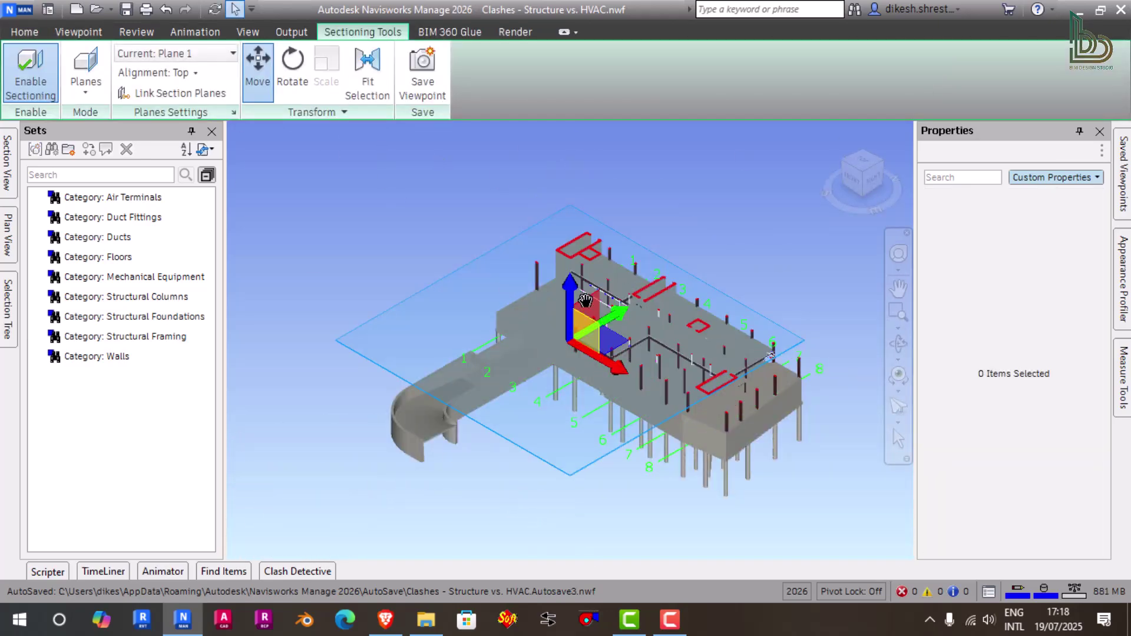
left_click_drag(585, 301, 642, 366)
left_click(293, 59)
Restore the saved viewpoints in turn: 3D HVAC Layout, Cover, View 1 and View 2.
mouse_move(1122, 182)
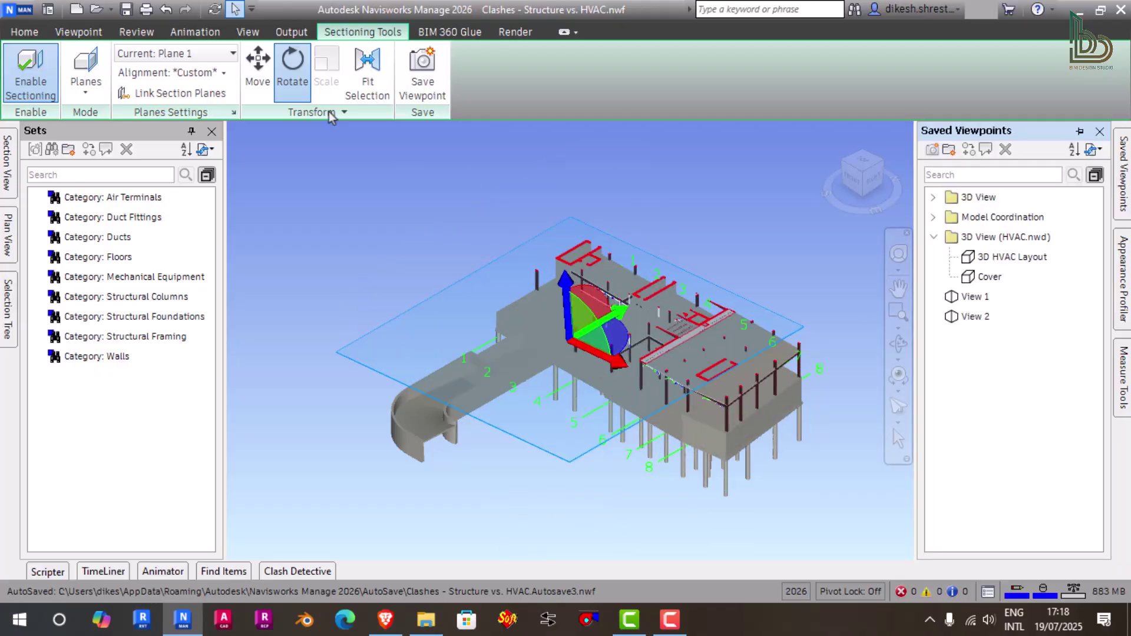
left_click(990, 277)
left_click(994, 257)
left_click(990, 277)
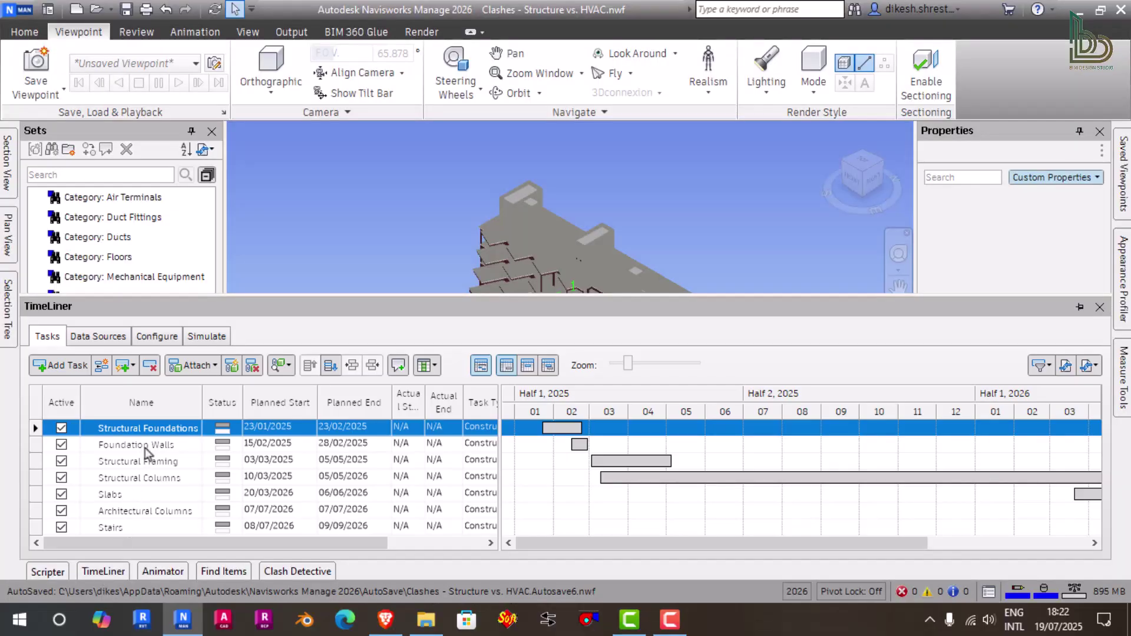
Select the Foundation Walls task and scroll the Gantt chart right and back.
left_click(146, 448)
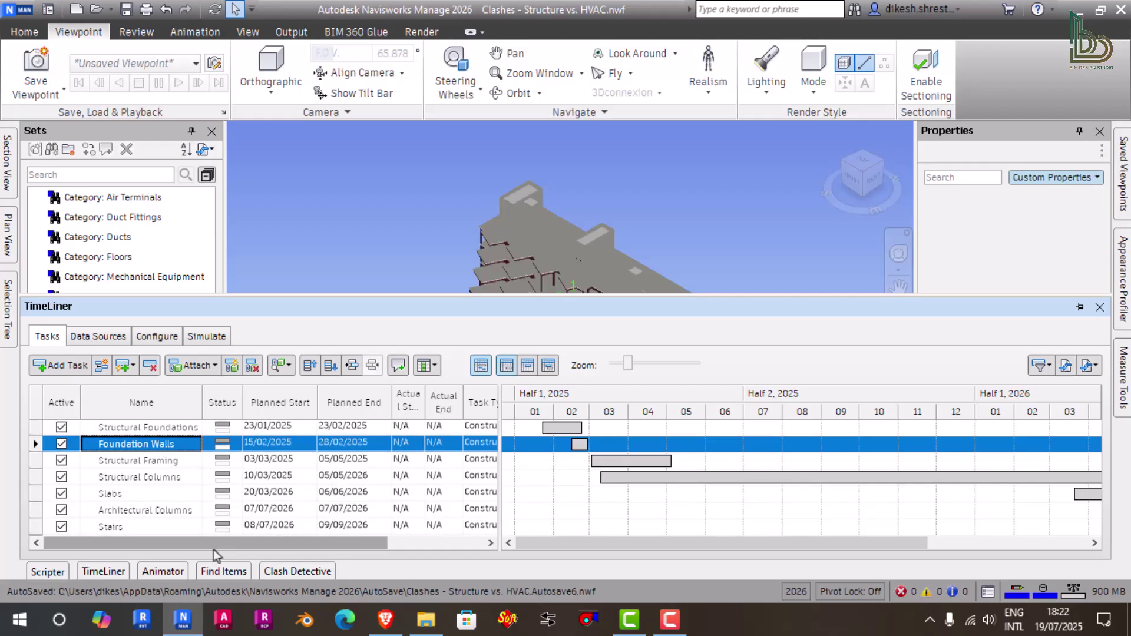
left_click_drag(547, 542, 711, 547)
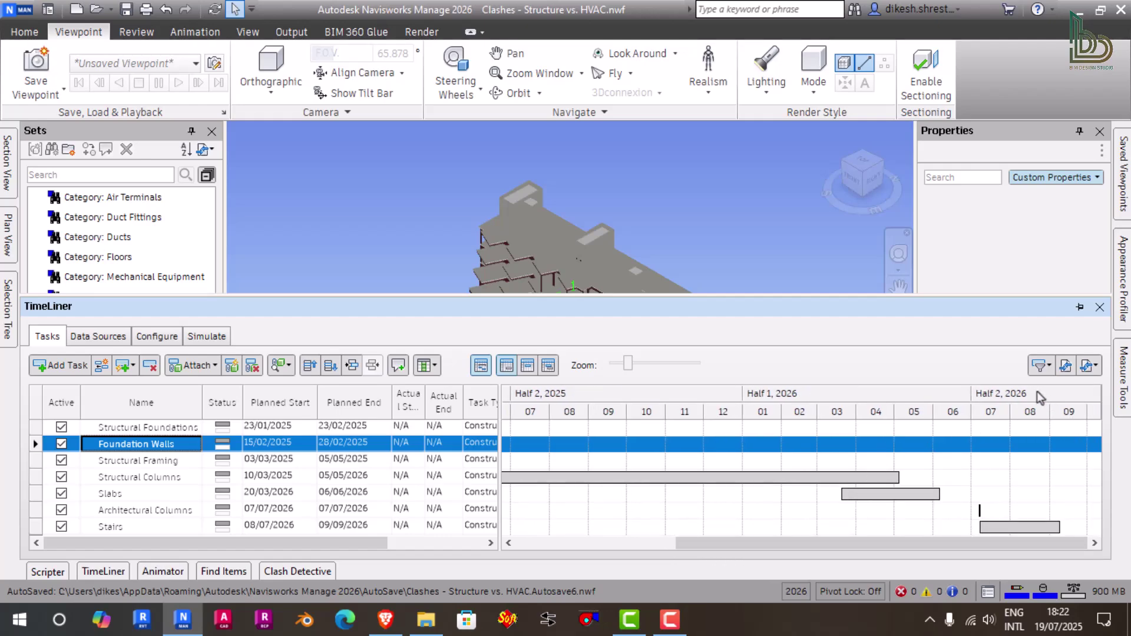
left_click_drag(884, 542, 668, 572)
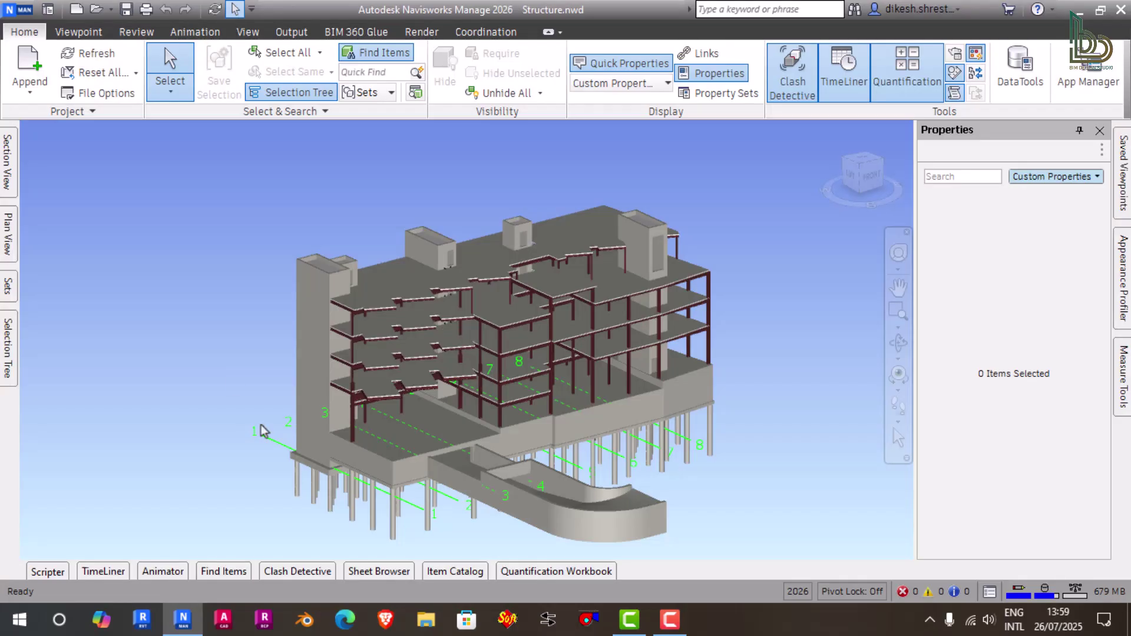
Create a new quantification project with Imperial units, postponing the getting-started tutorials.
left_click(550, 573)
left_click(74, 357)
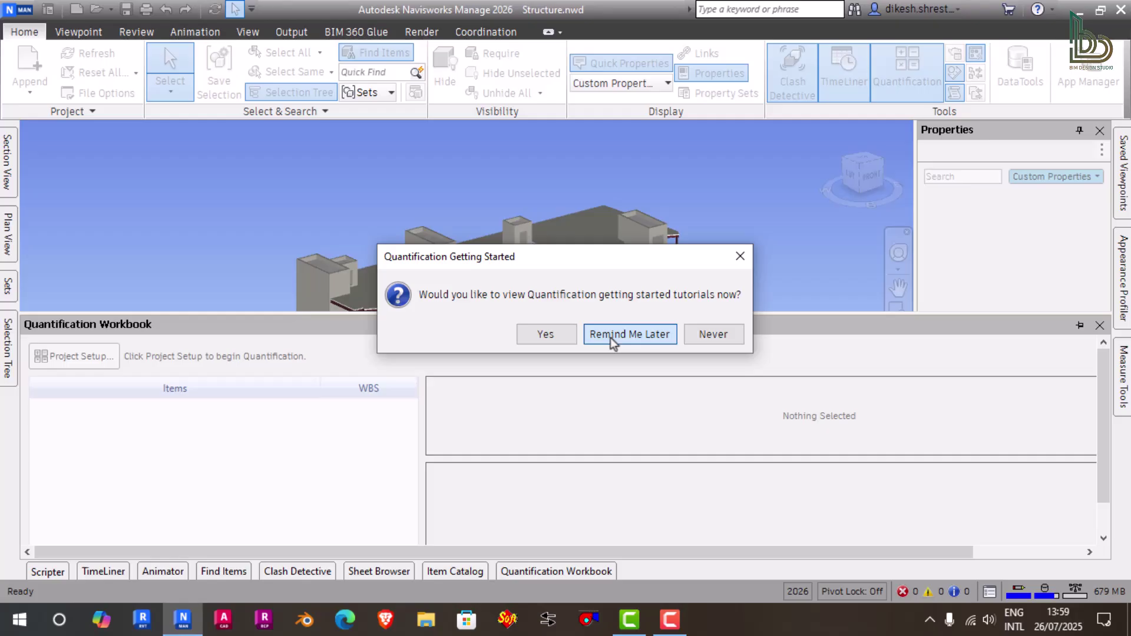
left_click(626, 336)
left_click(692, 485)
left_click(464, 250)
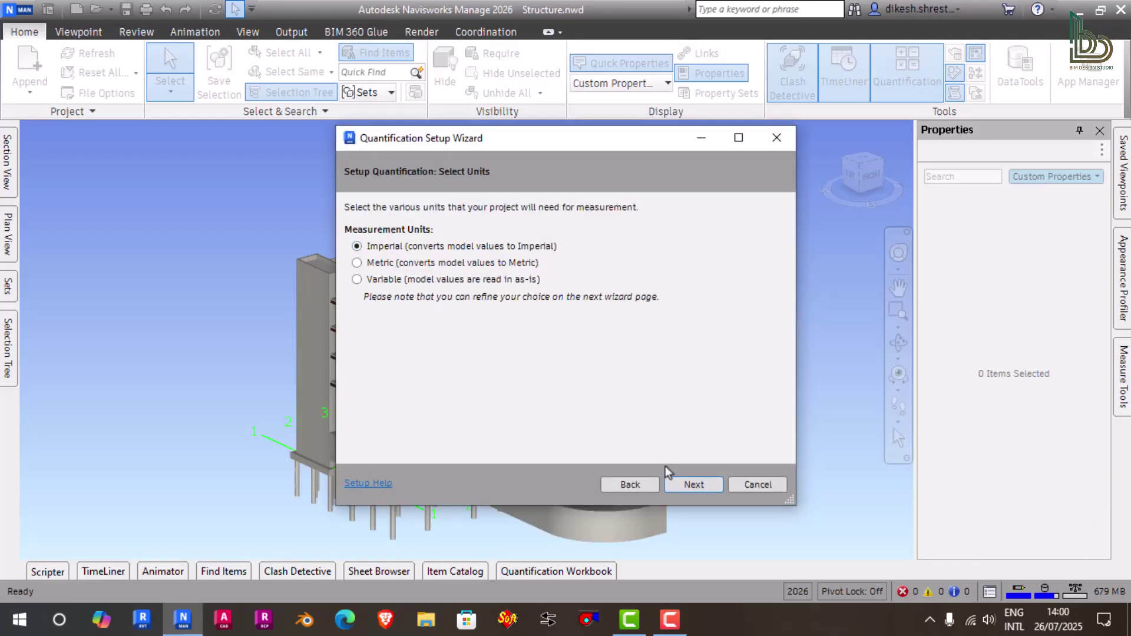
left_click(702, 489)
mouse_move(785, 282)
left_mouse_down()
mouse_move(786, 297)
mouse_move(785, 277)
left_mouse_up()
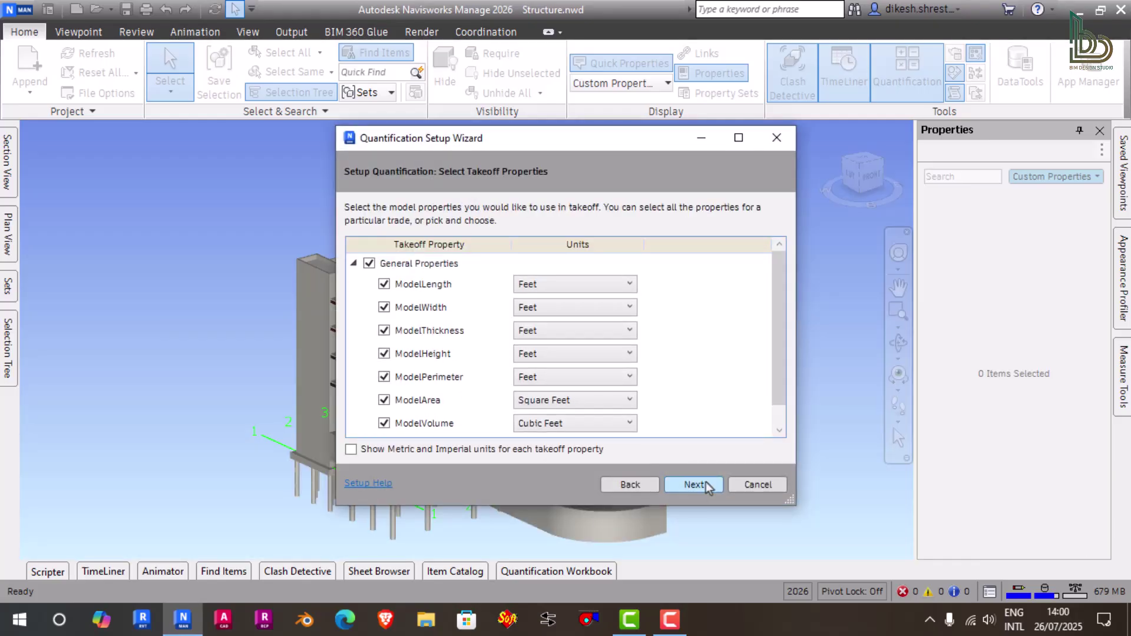
left_click(697, 483)
left_click(707, 486)
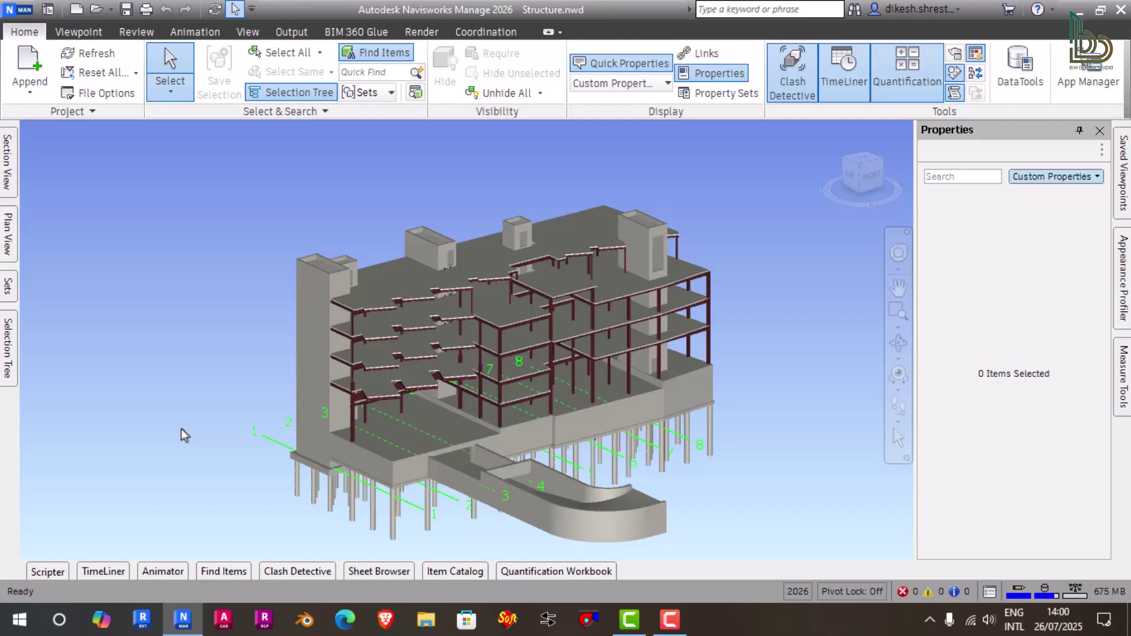
Take off the whole Structure.nwd model into a new catalog item.
left_click(8, 348)
left_click(62, 177)
right_click(62, 180)
mouse_move(124, 271)
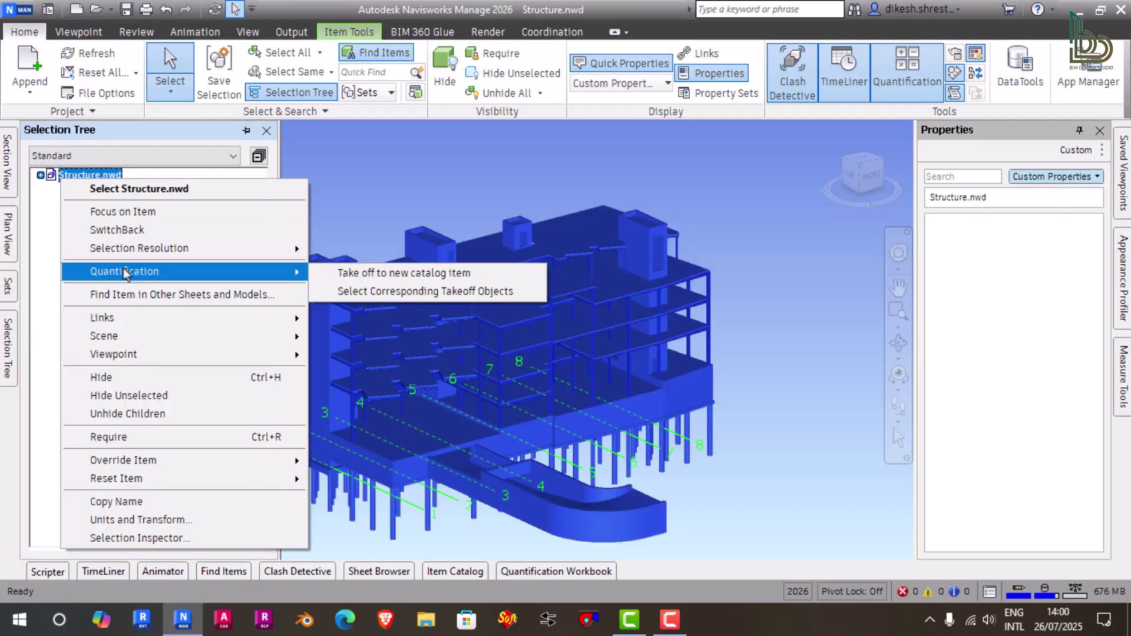
left_click(339, 272)
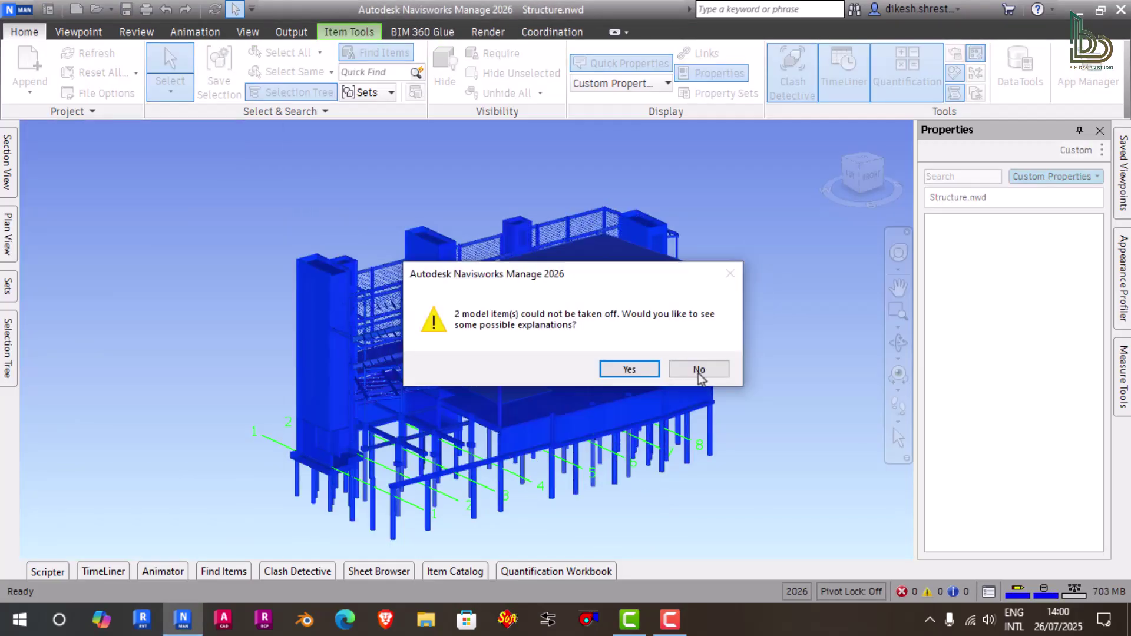
left_click(701, 370)
Show the Basic Wall takeoff quantities: Concrete 10" walls, 37.250 ft long.
left_click(211, 520)
scroll(212, 514, "down", 5)
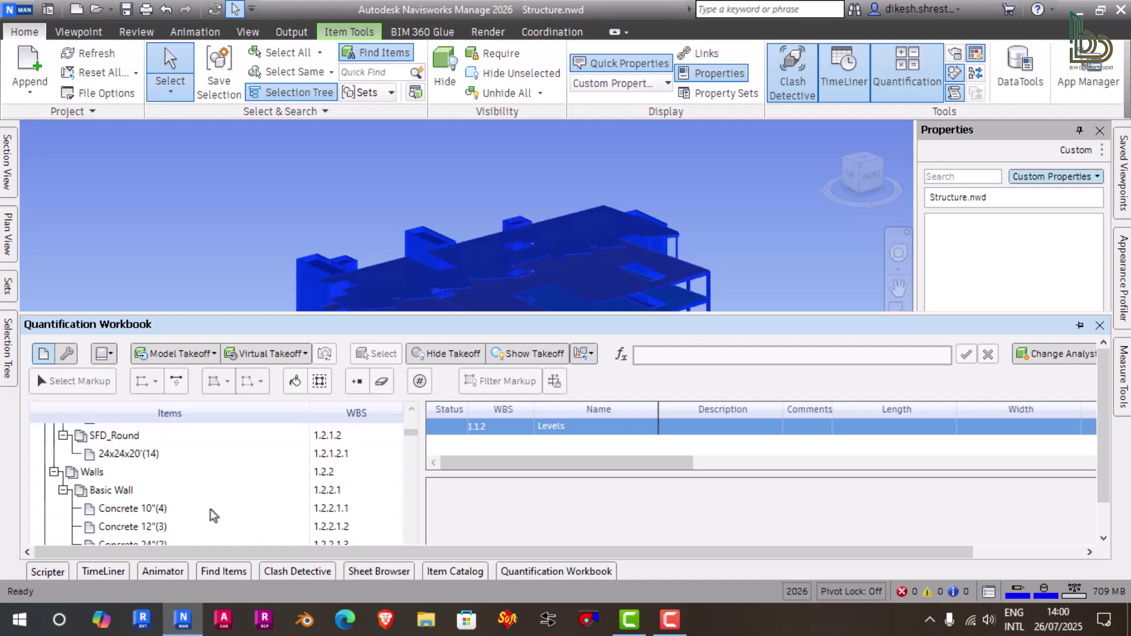
left_click(151, 491)
left_click_drag(654, 552, 765, 557)
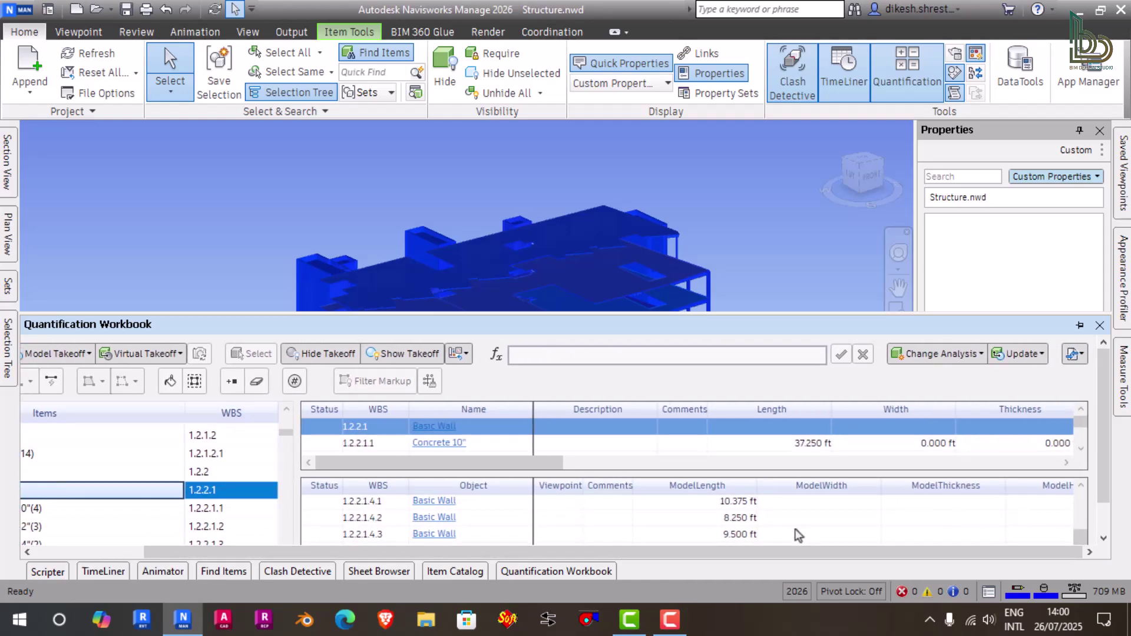
scroll(895, 511, "down", 3)
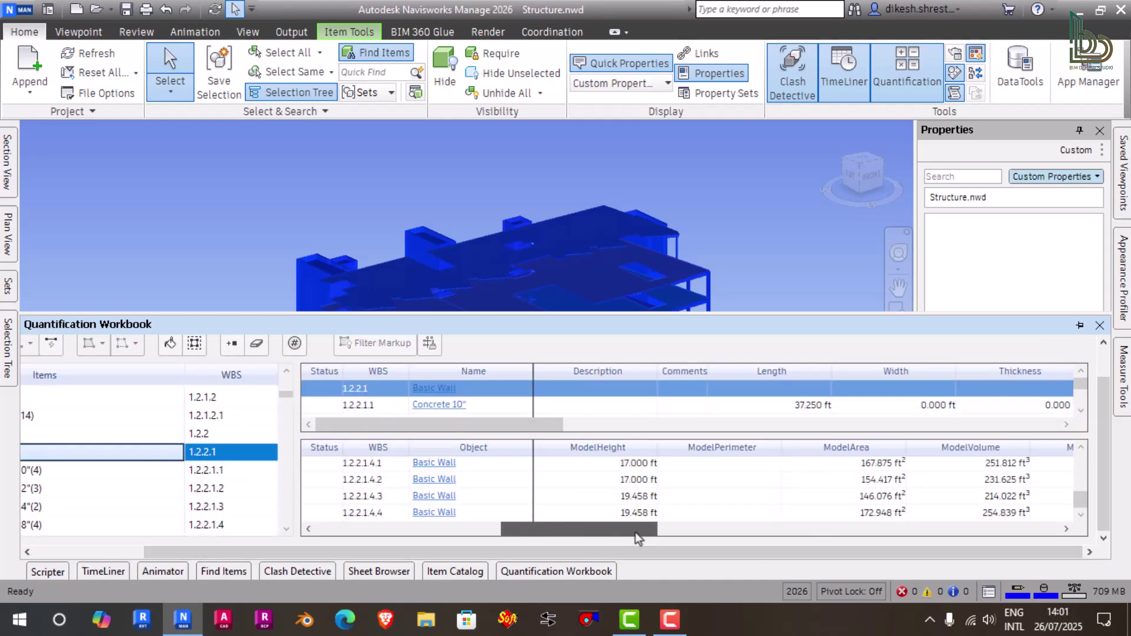